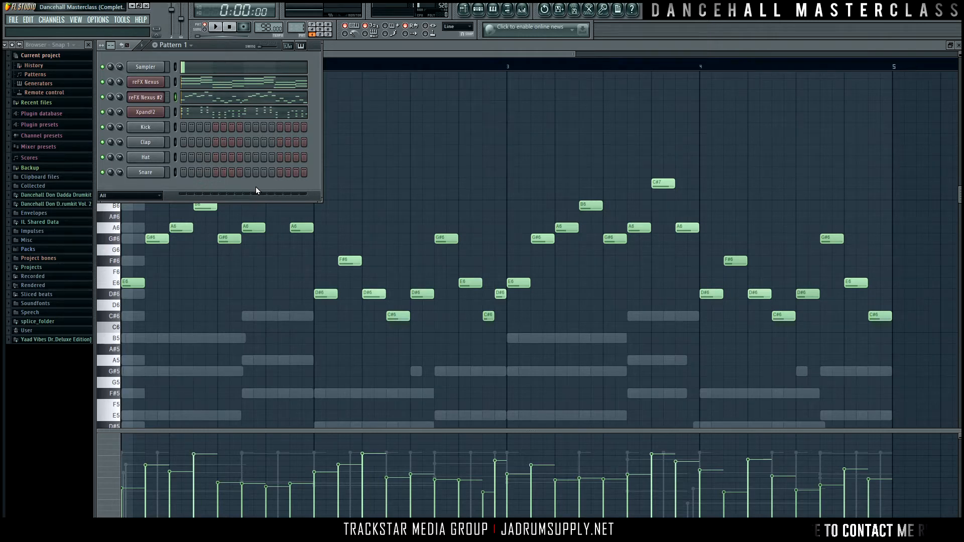
Step: Solo the first reFX Nexus channel and pan it about 10% left while the pattern plays
right_click(103, 82)
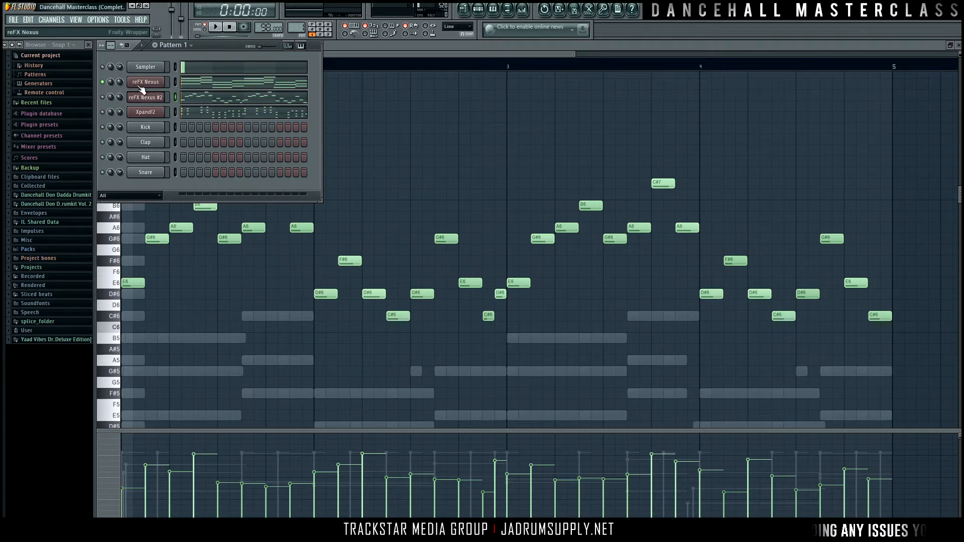
key(space)
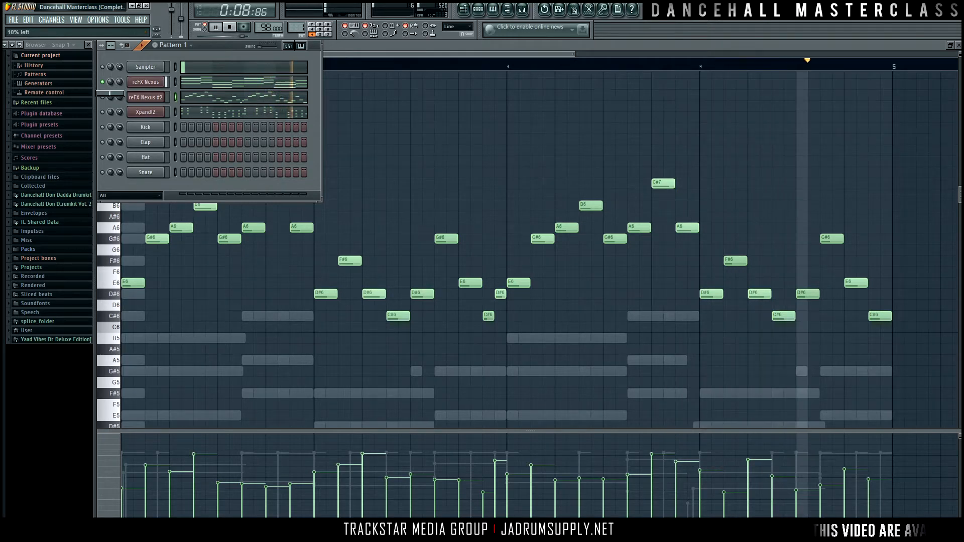
drag(120, 82, 120, 80)
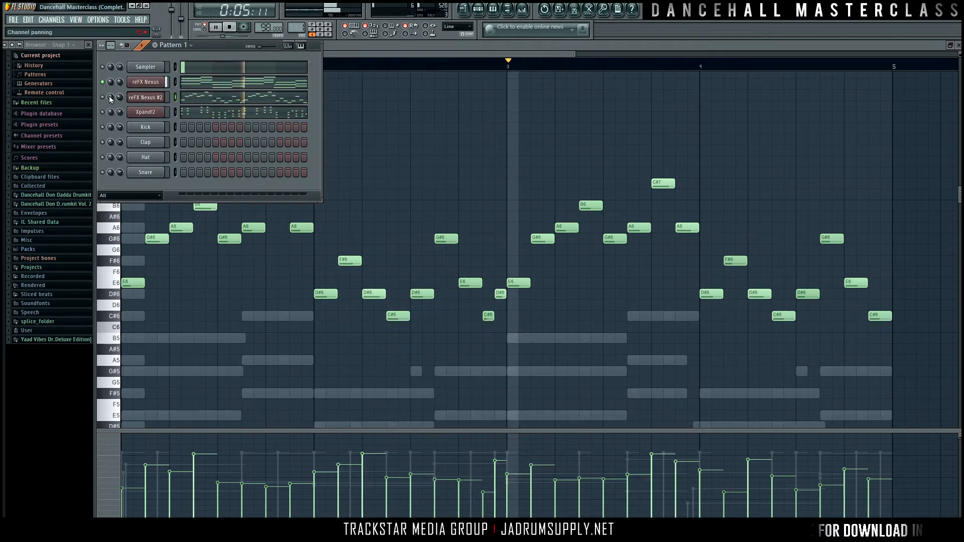
key(space)
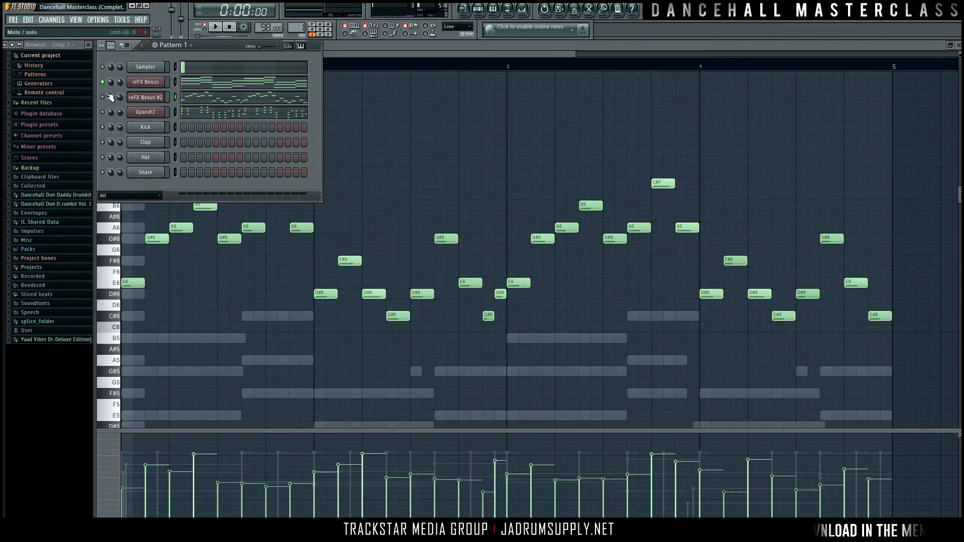
Step: Unmute reFX Nexus #2 and set its volume to about 27% while the pattern plays
click(103, 97)
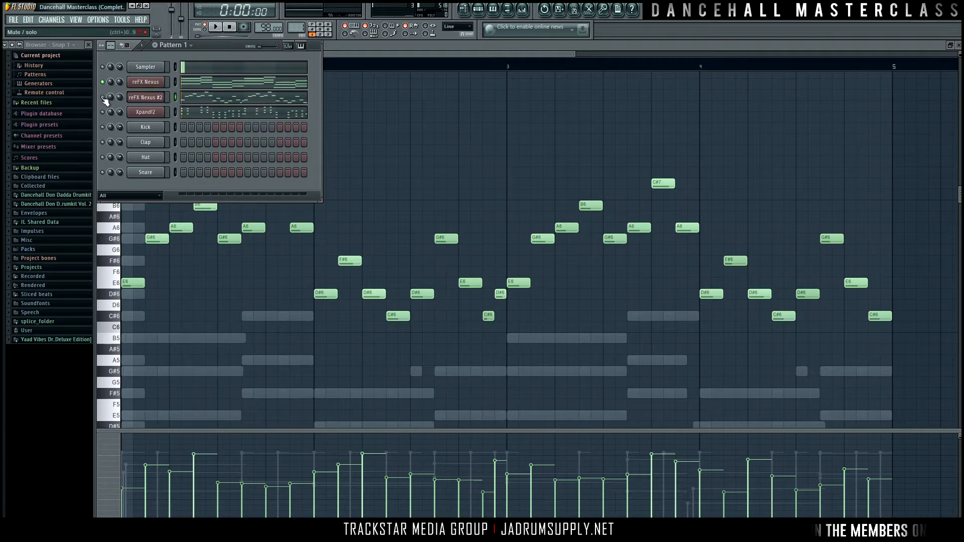
key(space)
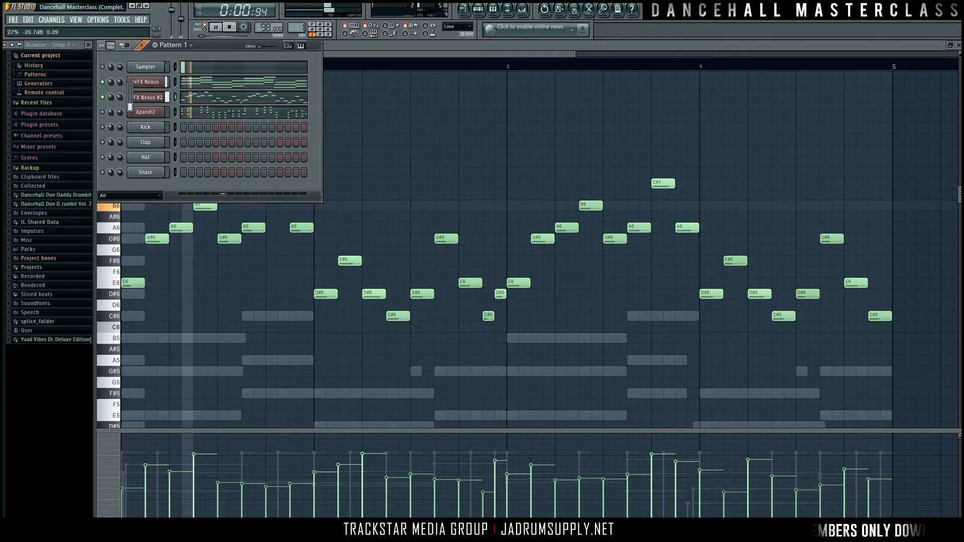
key(space)
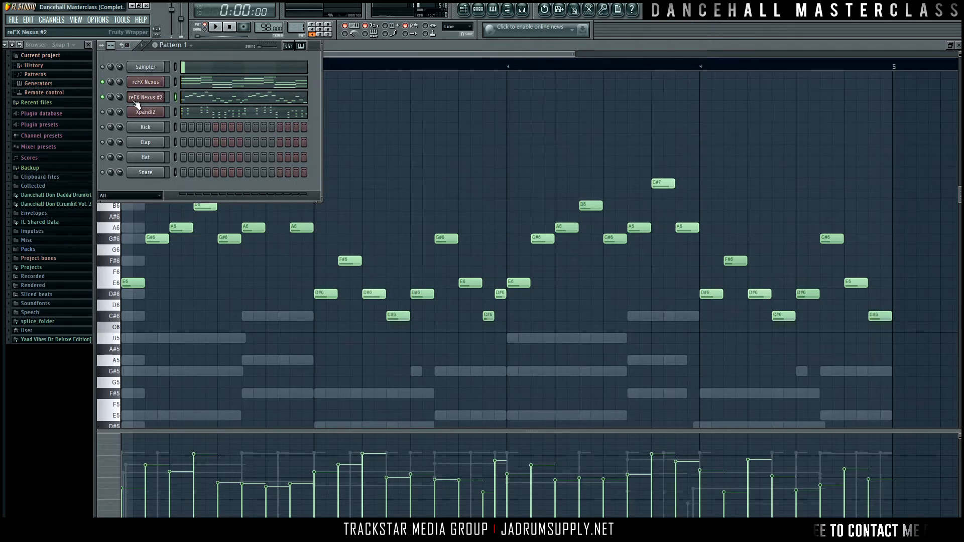
Step: Adjust the panning of both reFX Nexus channels and play the pattern to hear them together
drag(109, 101, 109, 87)
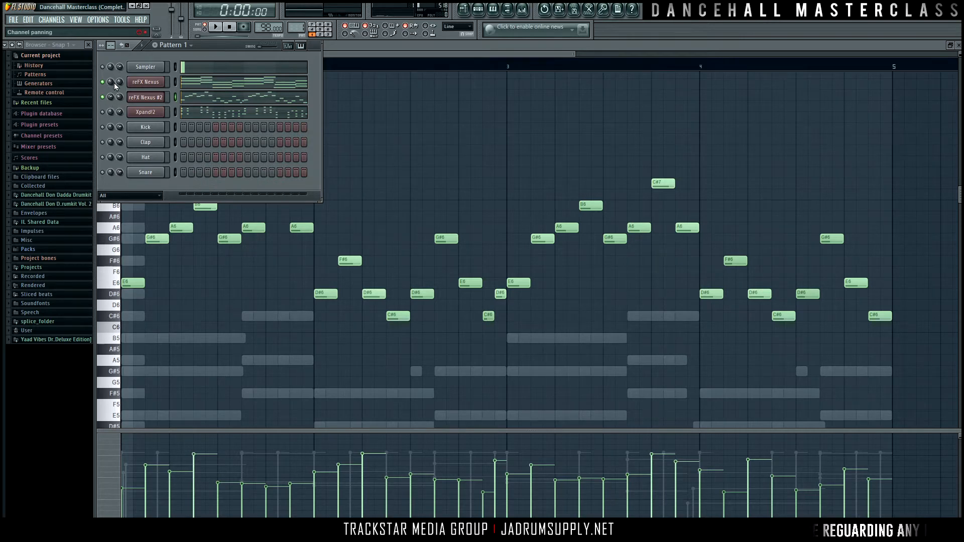
drag(110, 83, 111, 107)
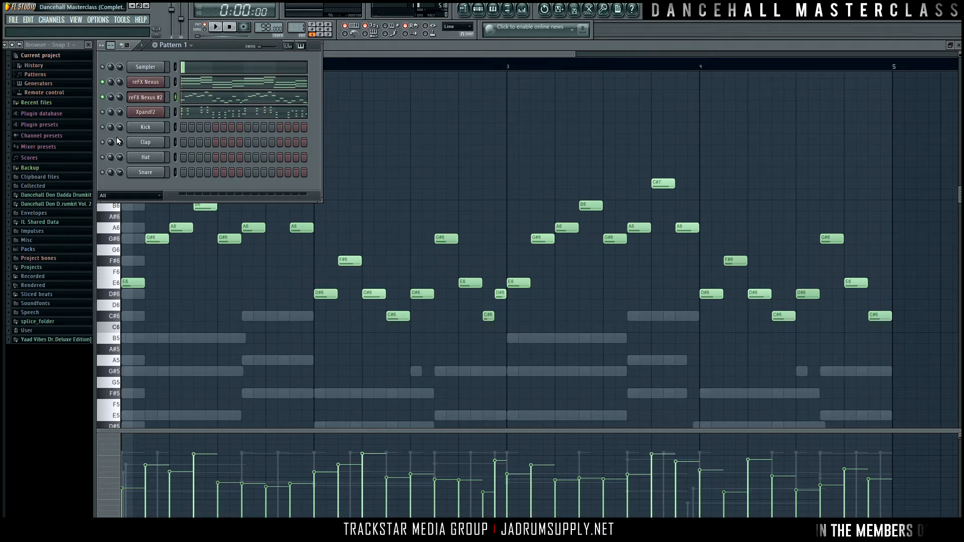
key(space)
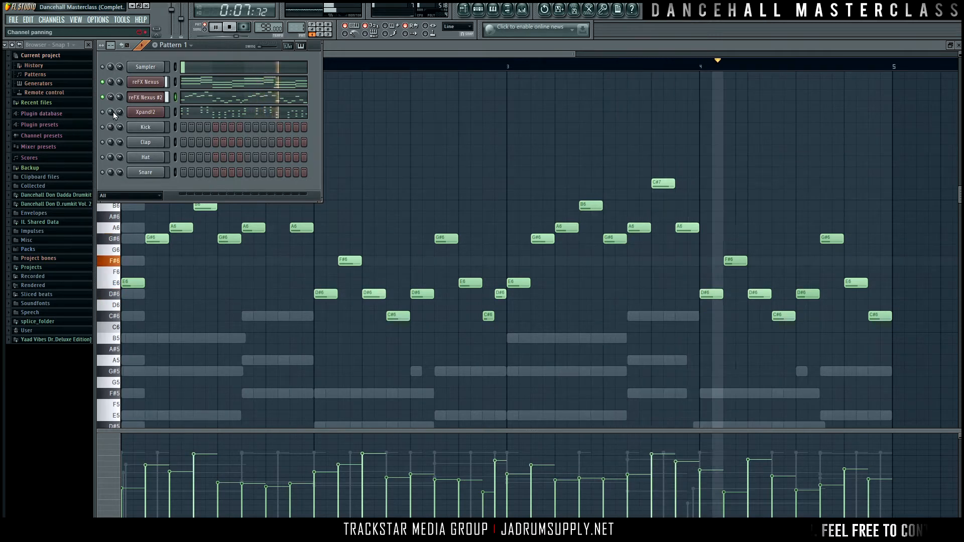
key(space)
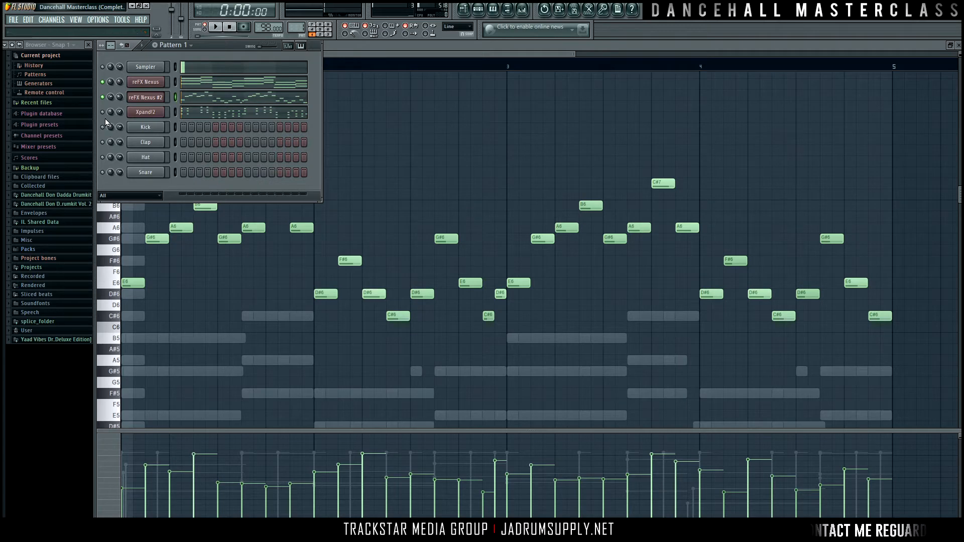
Step: Unmute the Xpand!2 channel and set its volume to about 50% while the pattern plays
key(space)
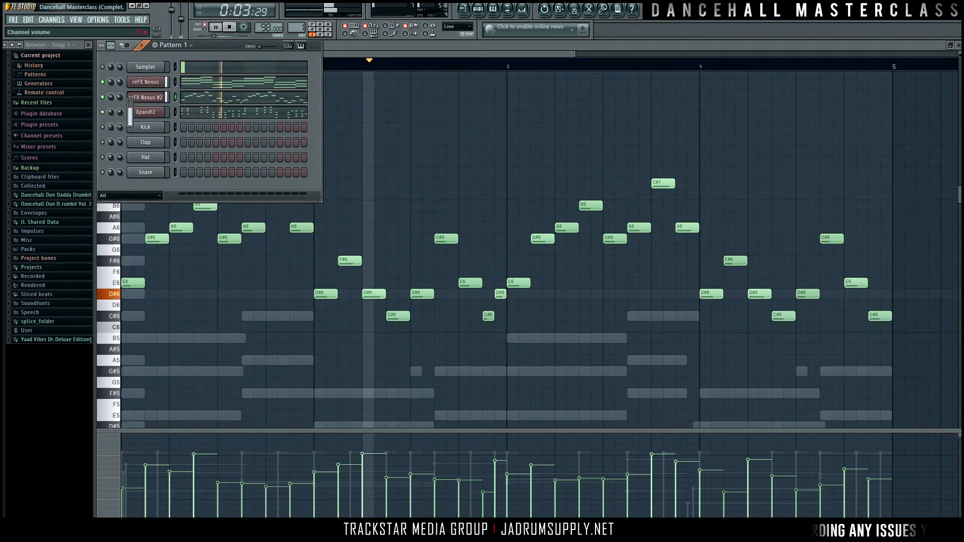
key(space)
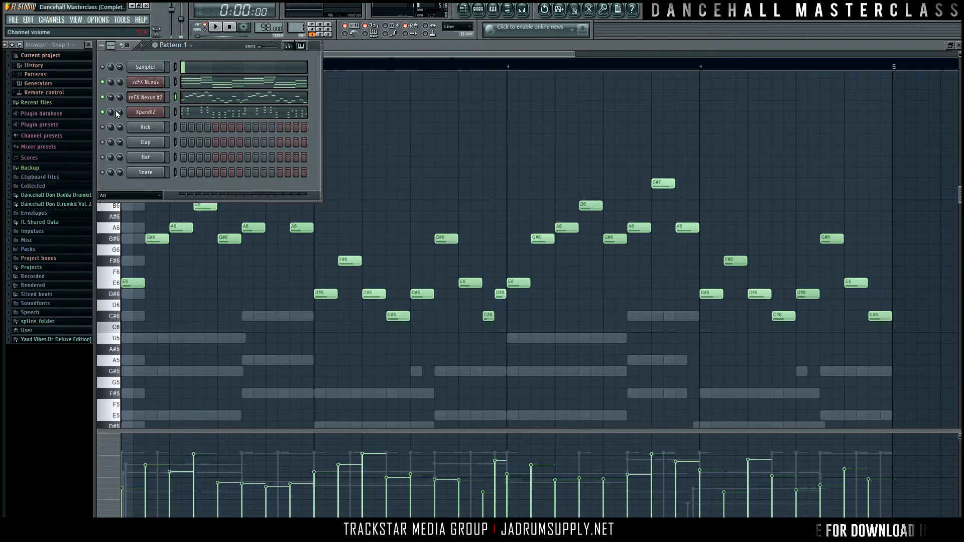
mouse_move(110, 113)
mouse_down()
mouse_move(109, 124)
mouse_move(120, 121)
mouse_up()
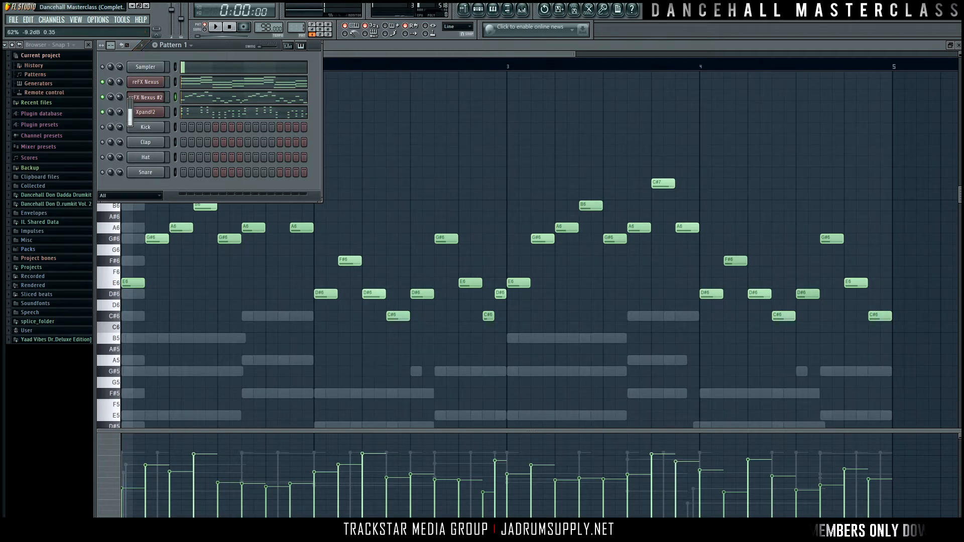
key(space)
drag(119, 121, 120, 126)
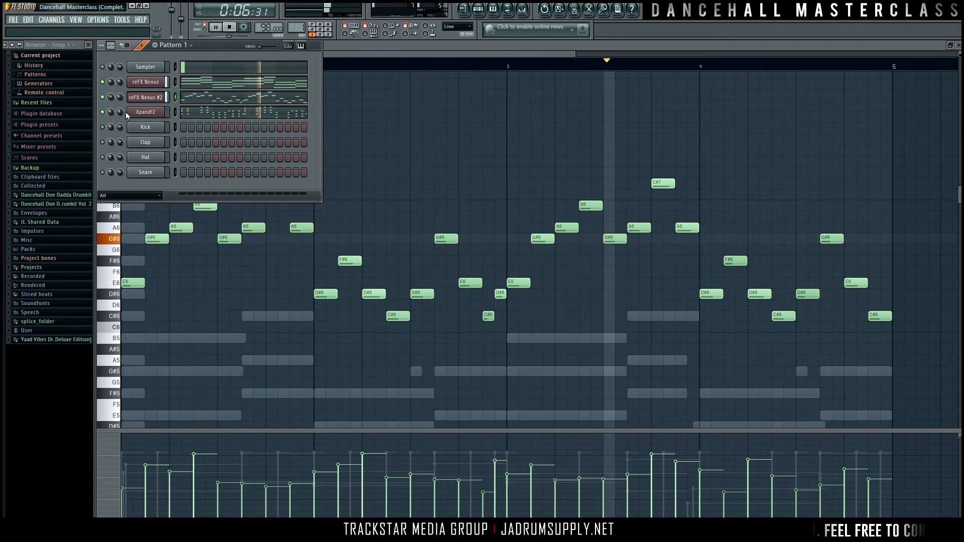
drag(120, 113, 119, 114)
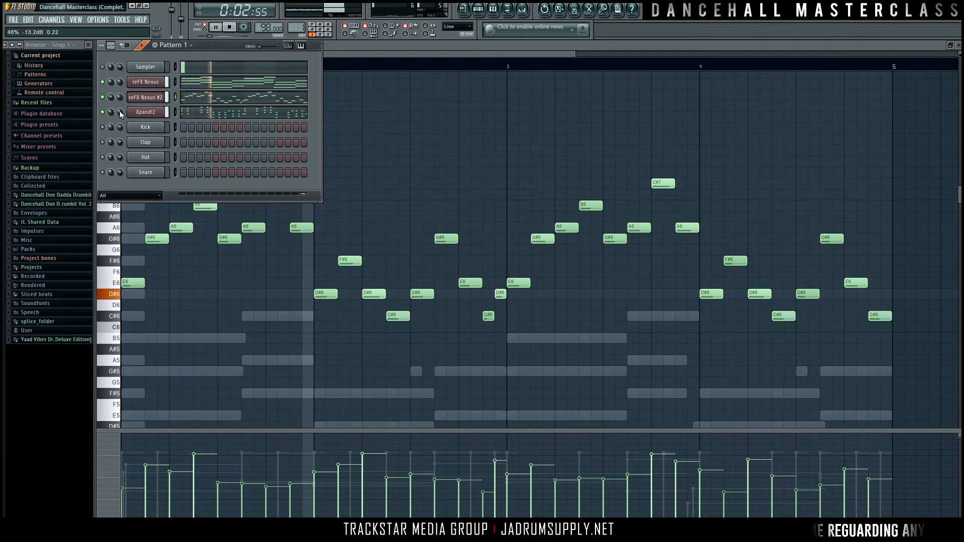
drag(120, 110, 120, 112)
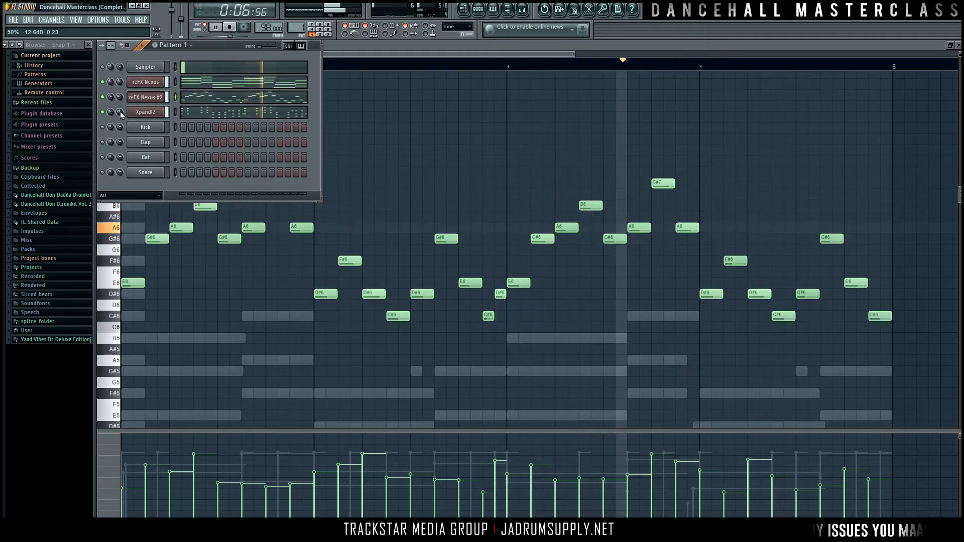
key(space)
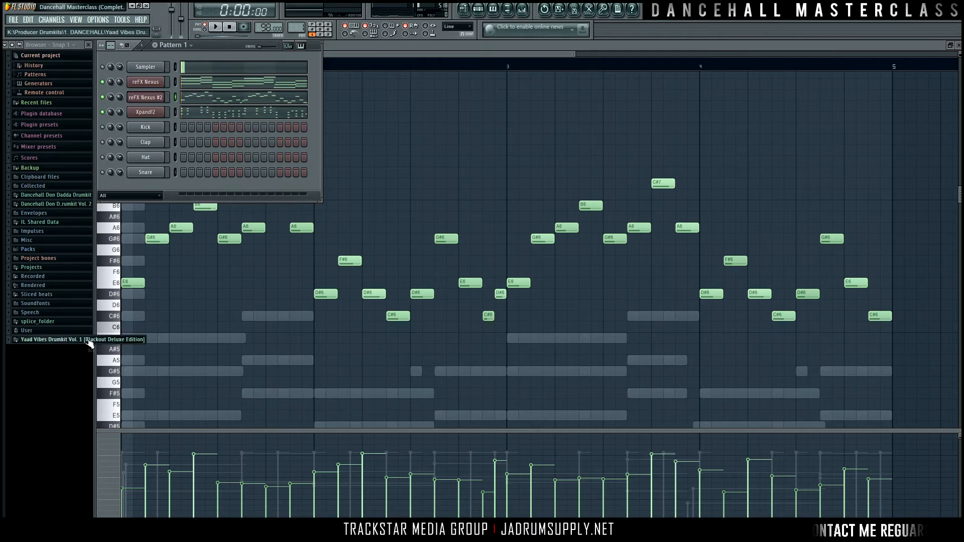
Step: Expand the Kicks folder of the Dancehall Don Dadda Drumkit and audition the samples Kick (4) through Kick (12)
click(80, 196)
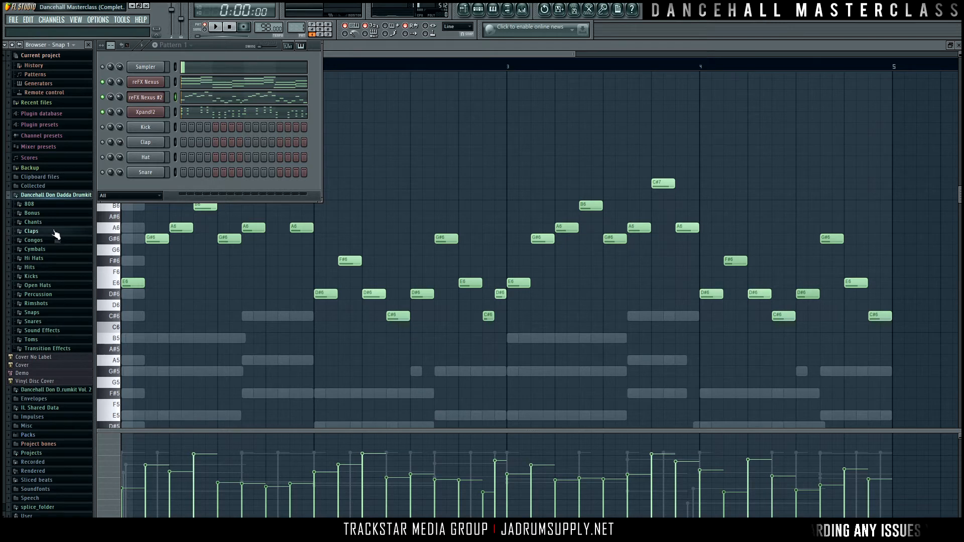
click(56, 277)
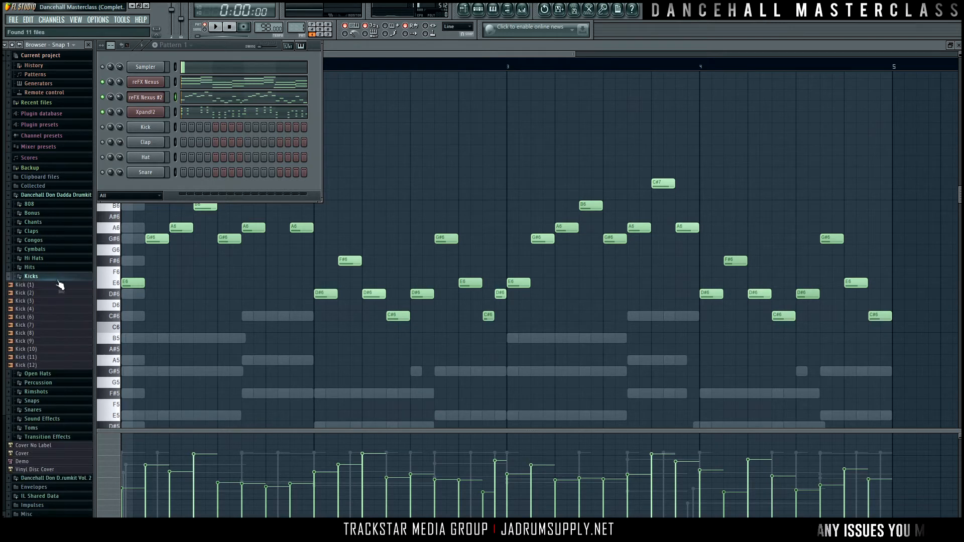
click(41, 325)
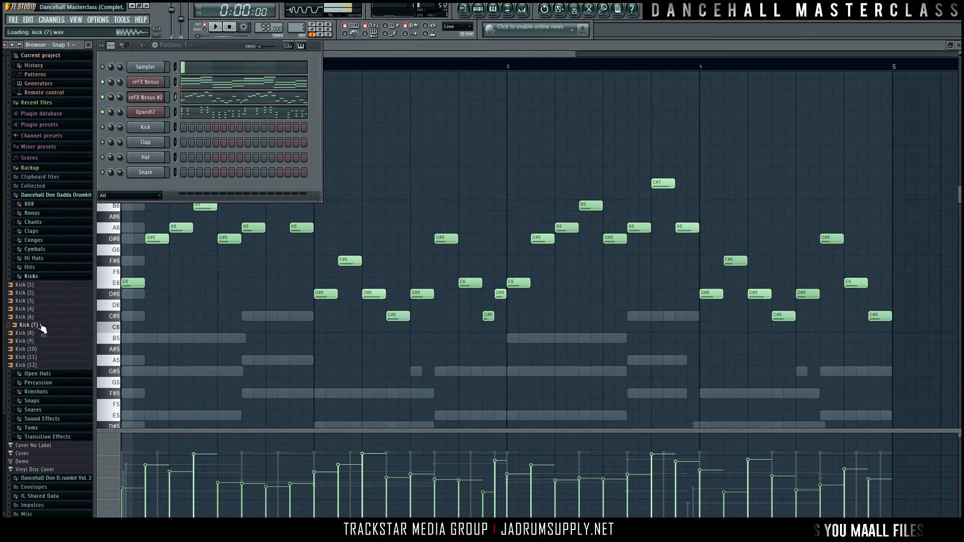
click(38, 317)
click(36, 310)
click(35, 326)
click(35, 333)
click(35, 341)
click(35, 334)
click(35, 341)
click(36, 350)
click(34, 357)
click(34, 365)
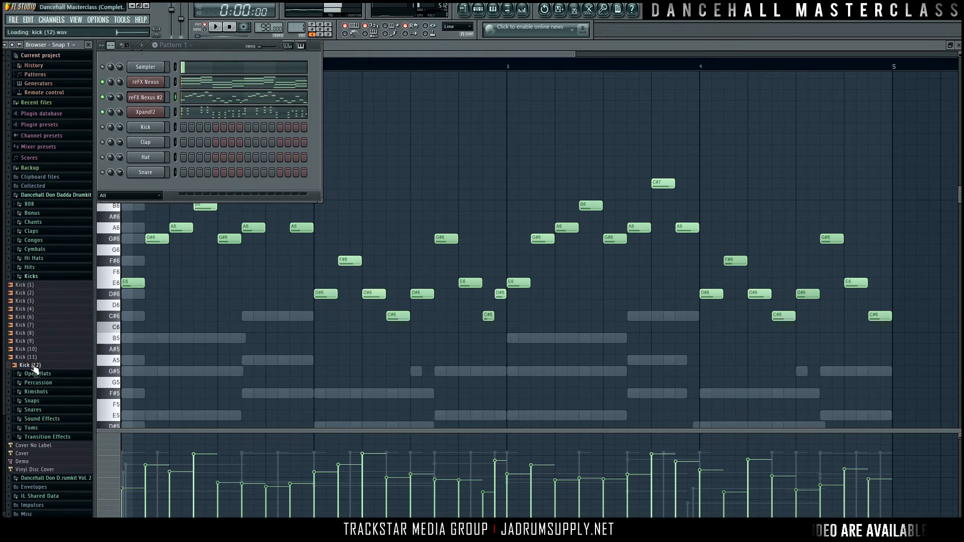
Step: Compare Kick (2) with Kick (3) and load Kick (2) into a new channel
click(36, 293)
click(35, 301)
click(37, 294)
right_click(38, 295)
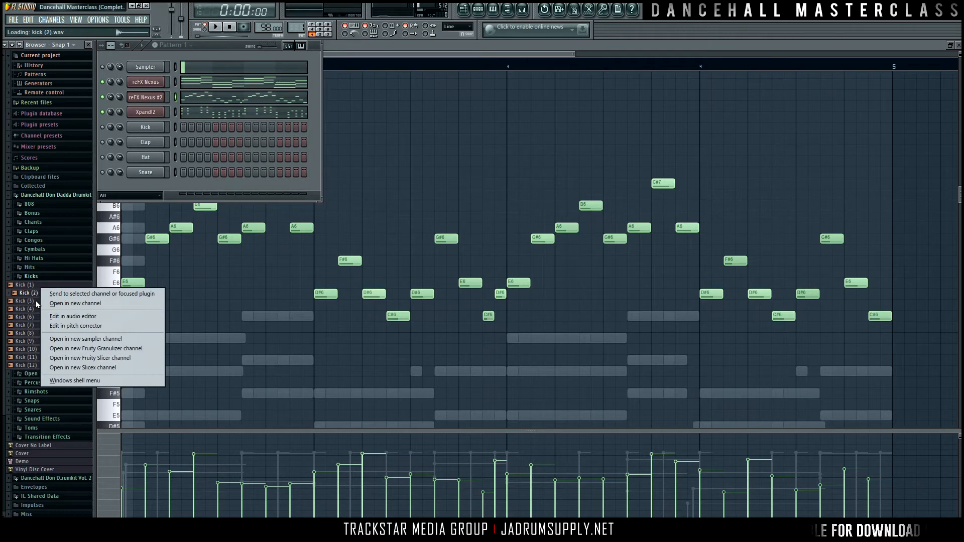
click(75, 303)
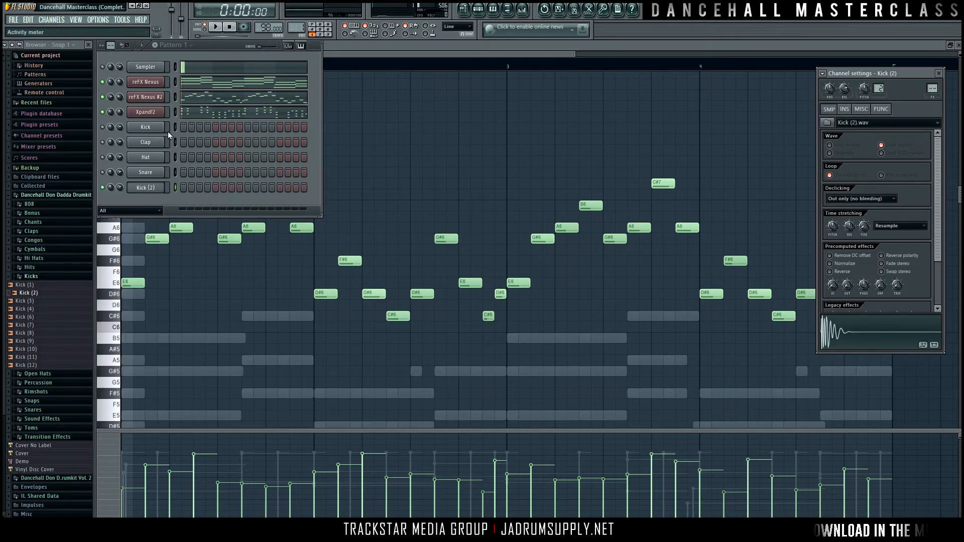
Step: Delete the default Kick, Clap, Hat and Snare channels from the pattern
drag(174, 129, 171, 171)
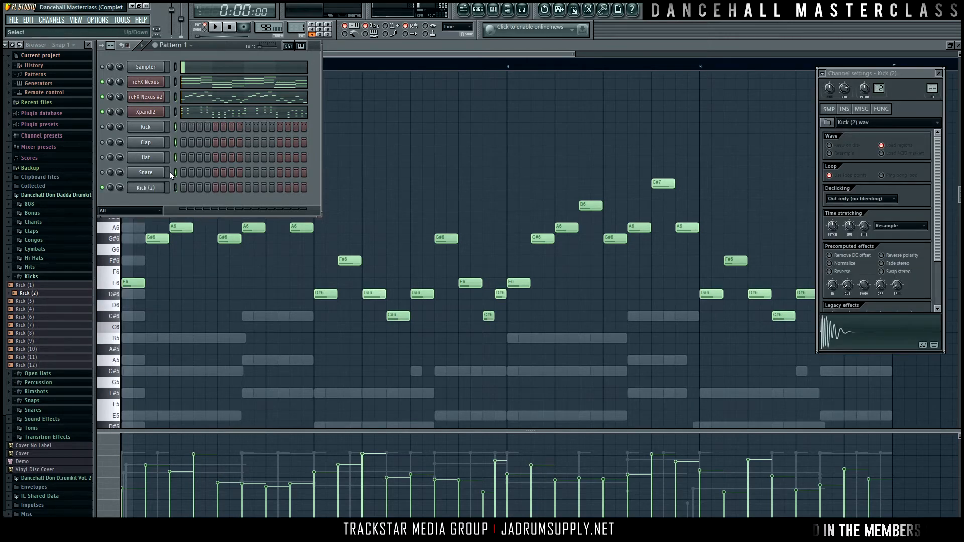
key(alt+Delete)
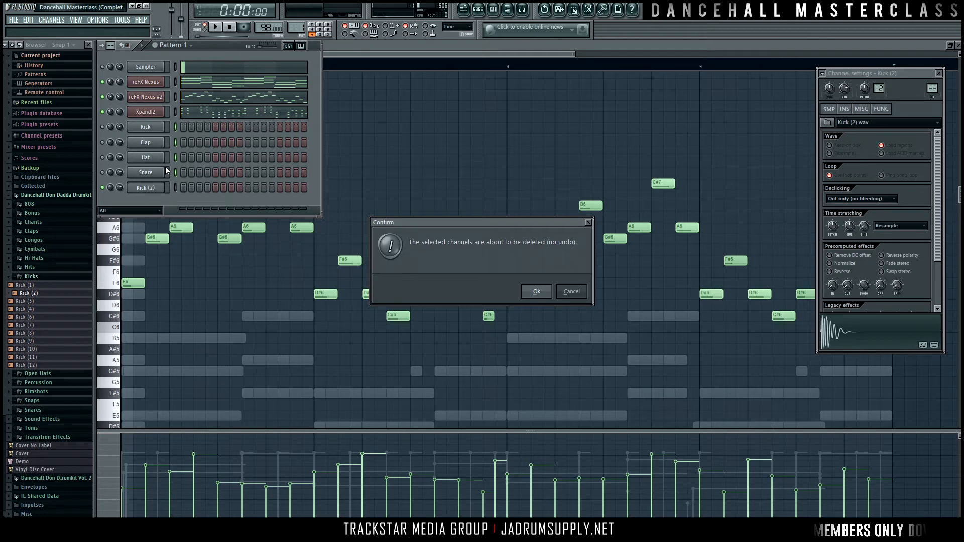
key(Return)
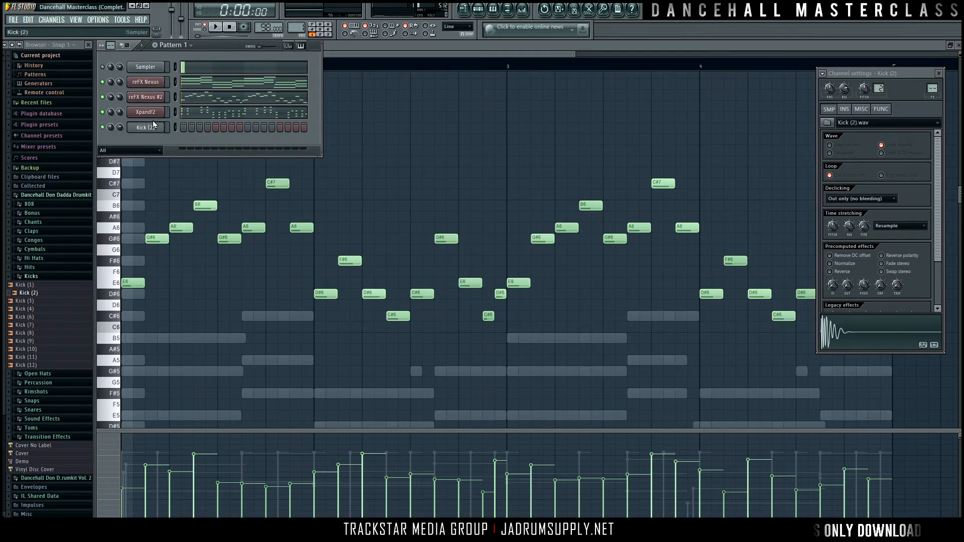
Step: Program the Kick (2) channel on steps 1, 4, 7, 11 and 13, checking the rhythm by playback
click(183, 127)
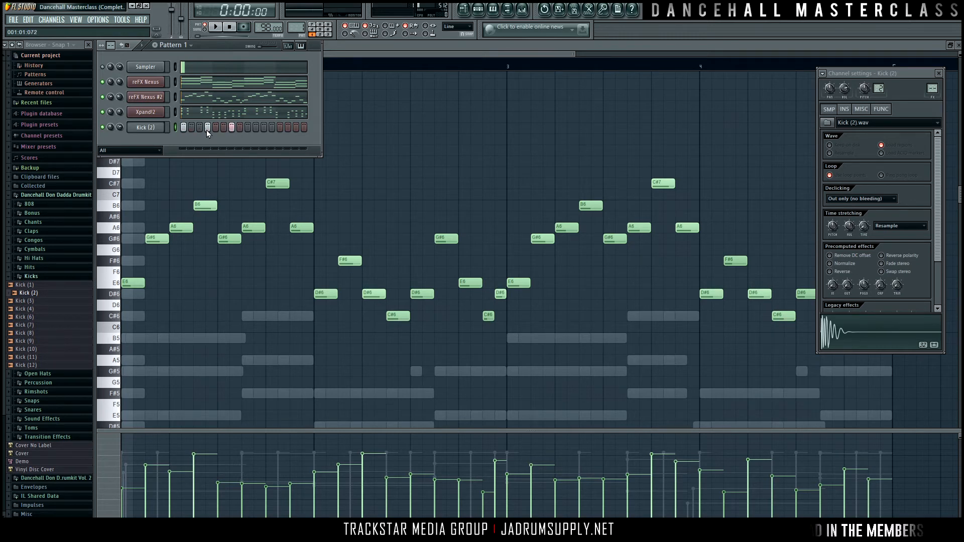
click(231, 127)
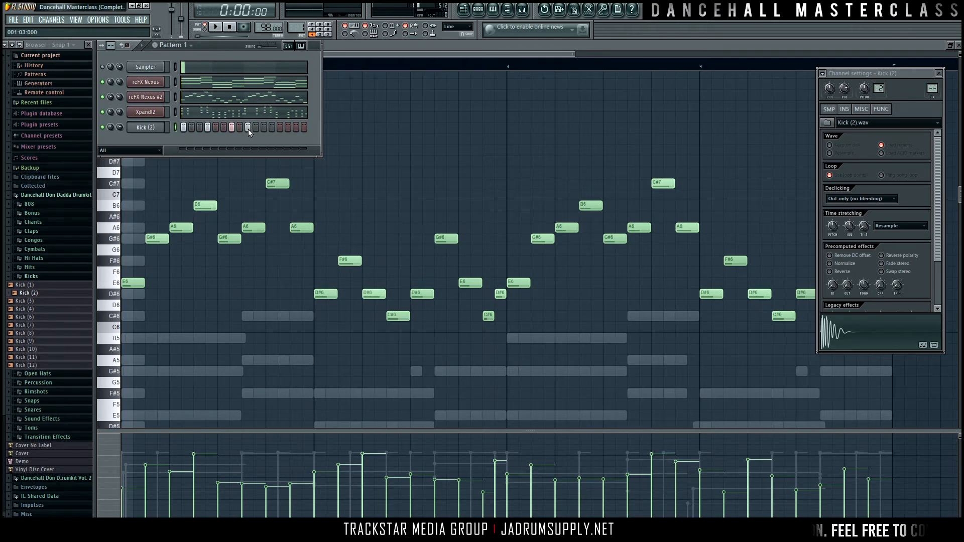
key(space)
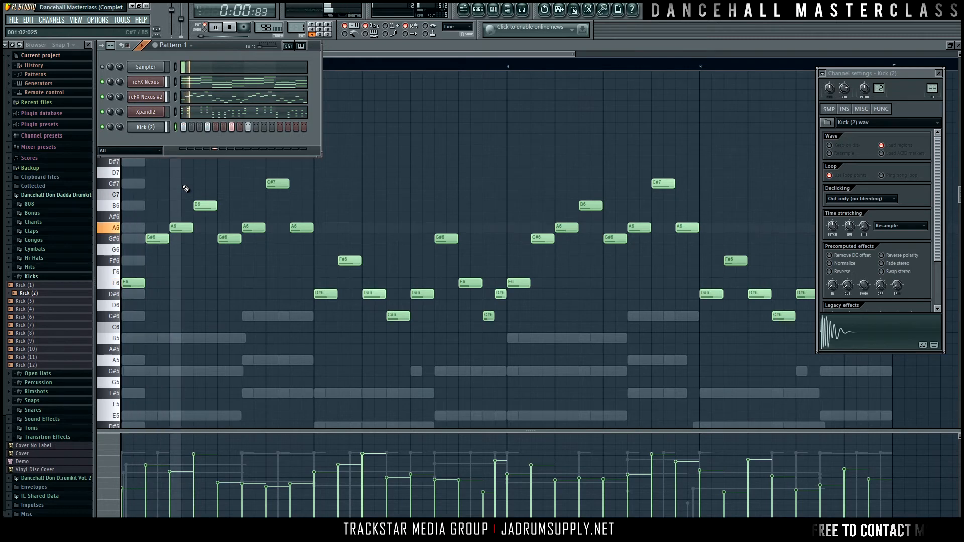
key(space)
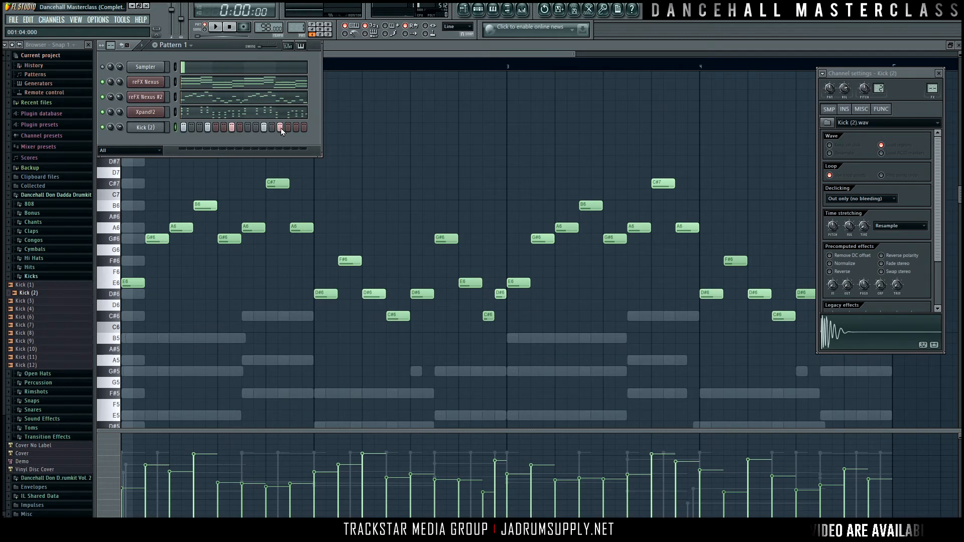
key(space)
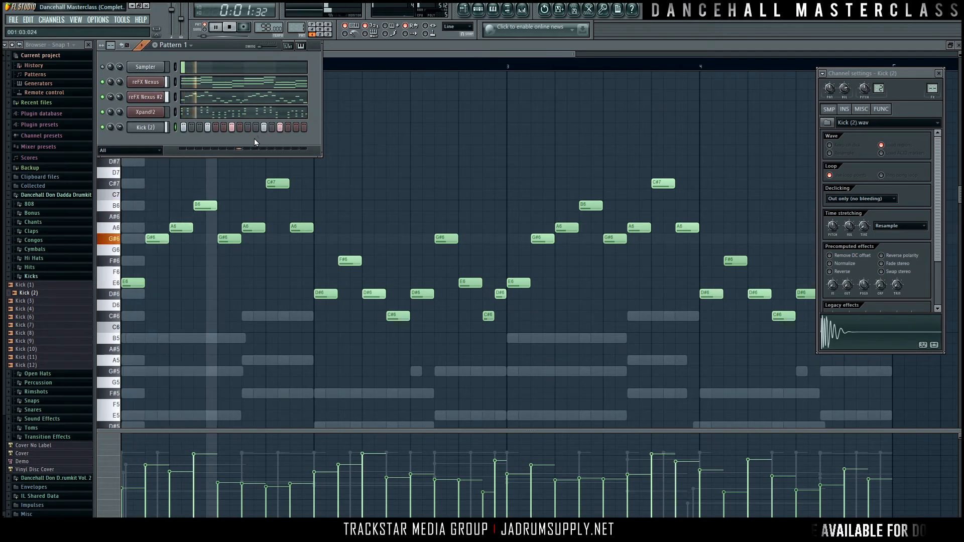
key(space)
Step: Convert the Kick (2) steps to piano roll notes and shorten all five notes to one step each
right_click(151, 127)
click(193, 128)
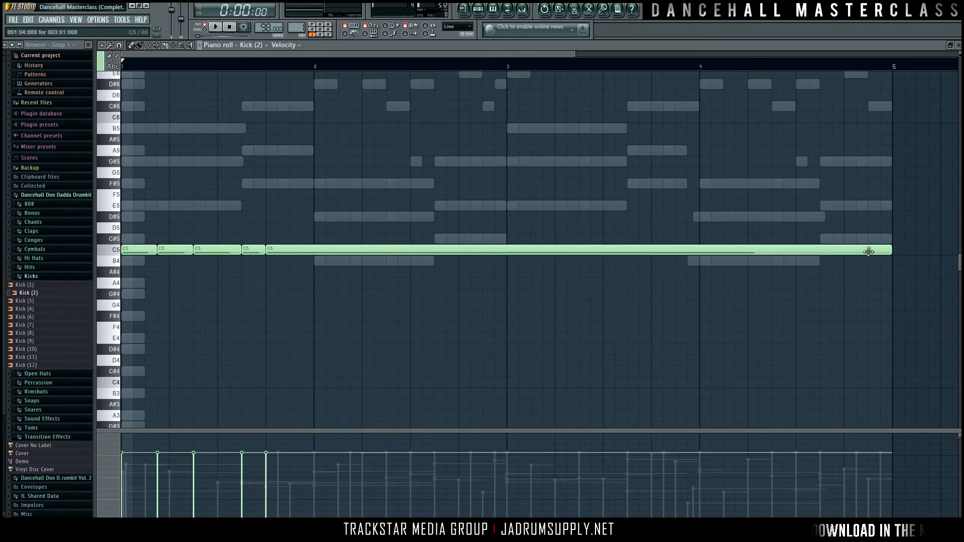
drag(889, 249, 149, 244)
drag(216, 251, 134, 252)
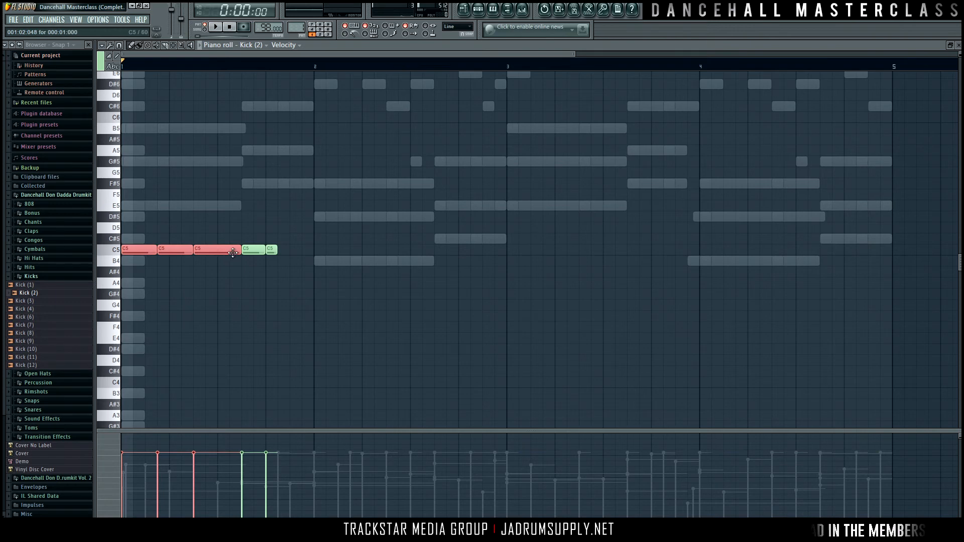
drag(234, 250, 116, 222)
ctrl+click(226, 262)
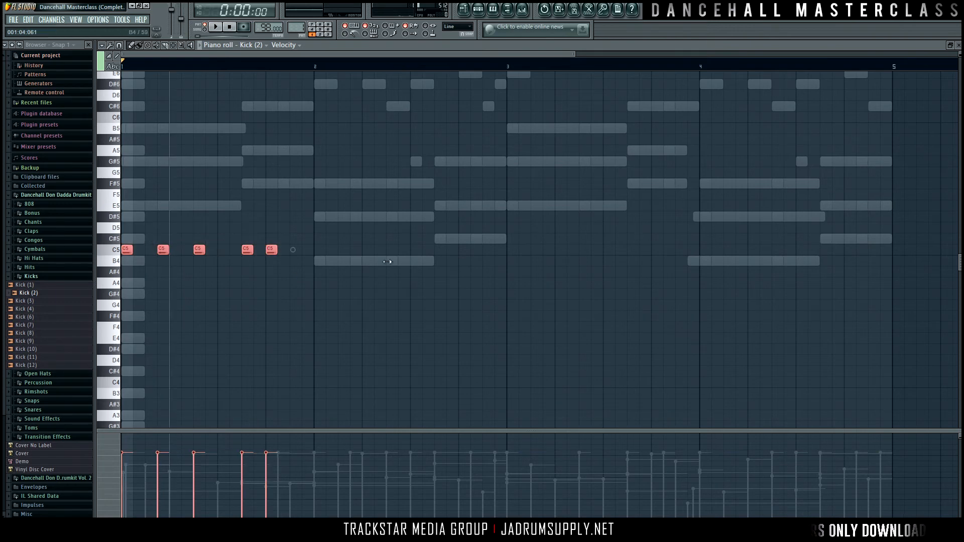
Step: Repeat the one-bar Kick (2) pattern across bars 2, 3 and 4, then deselect the notes
key(ctrl+b)
drag(490, 281, 121, 212)
key(ctrl+b)
drag(613, 266, 586, 270)
key(ctrl+d)
Step: Audition several samples in the drum kit's Claps folder and load Clap (3) into a new channel
click(480, 13)
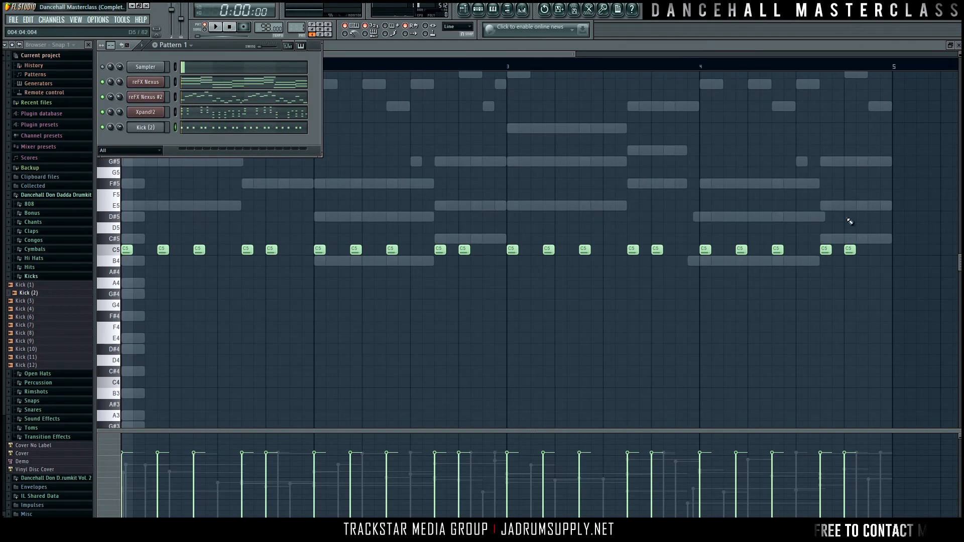
click(45, 234)
click(45, 265)
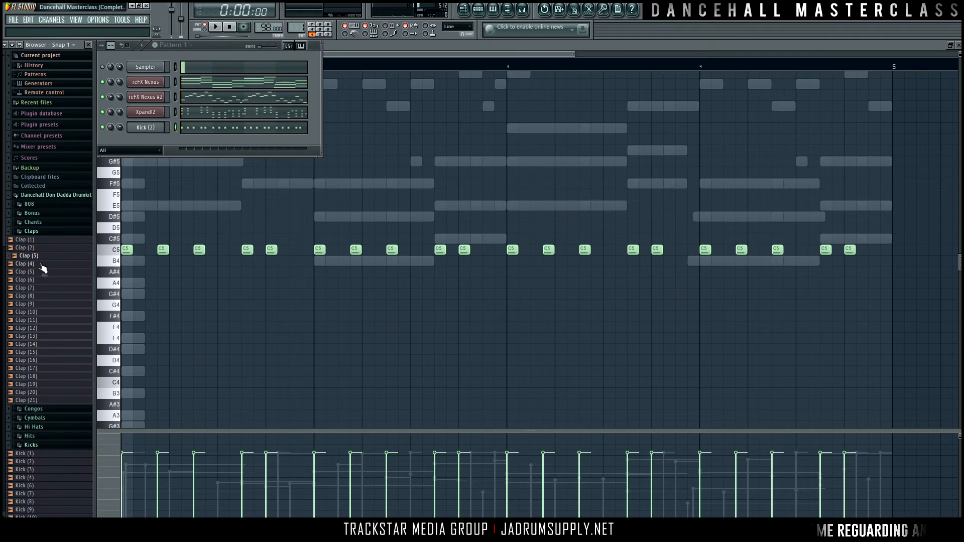
click(31, 272)
click(31, 281)
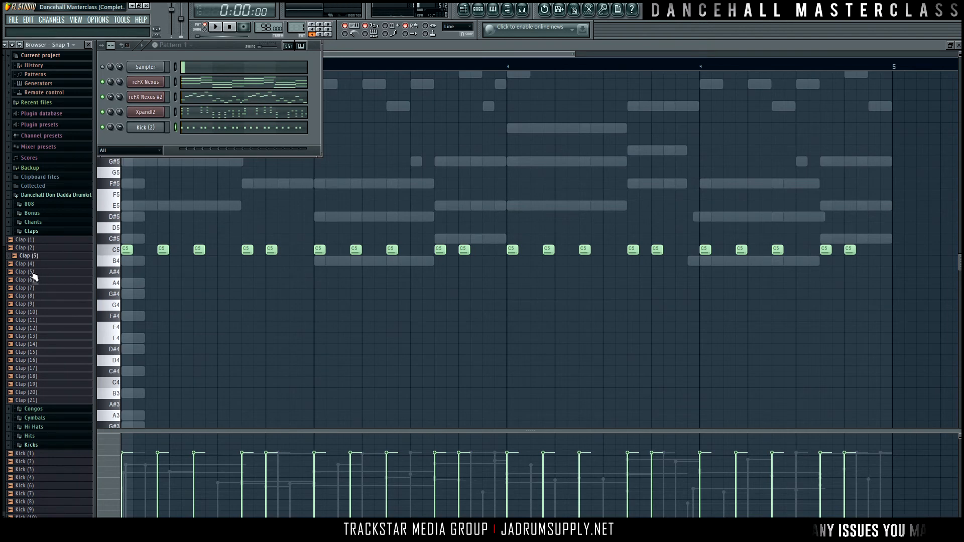
right_click(40, 256)
click(48, 266)
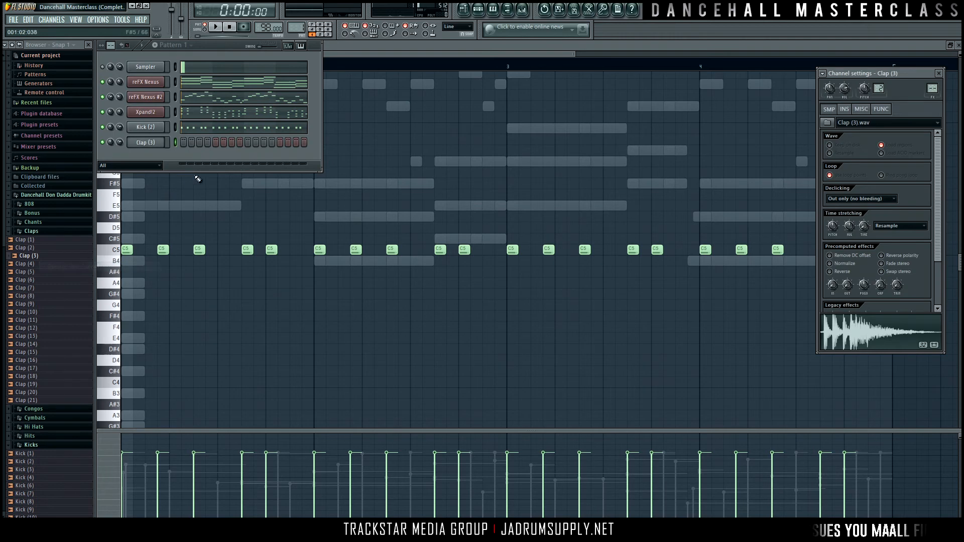
Step: Program the Clap (3) channel on steps 5 and 13, checking the rhythm by playback
click(215, 144)
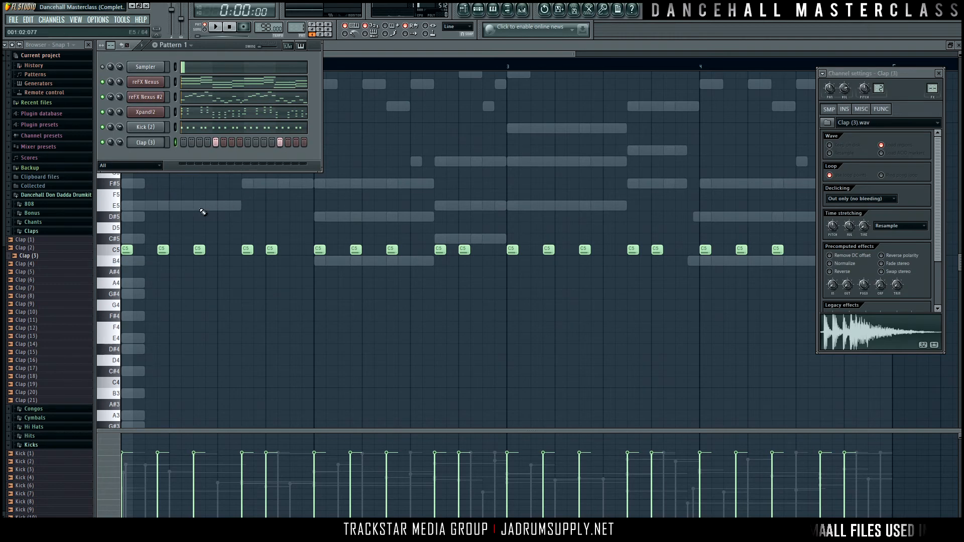
click(273, 334)
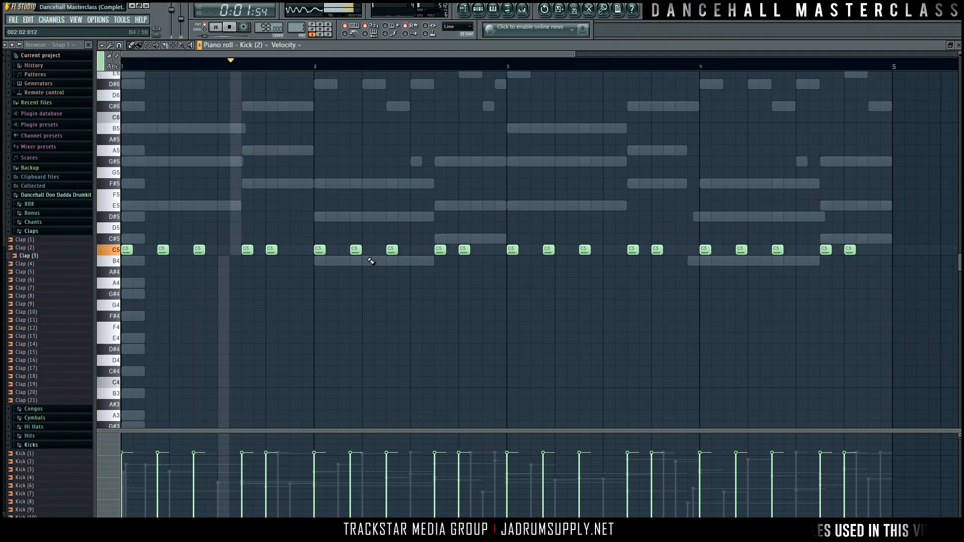
click(479, 10)
key(space)
click(276, 333)
key(space)
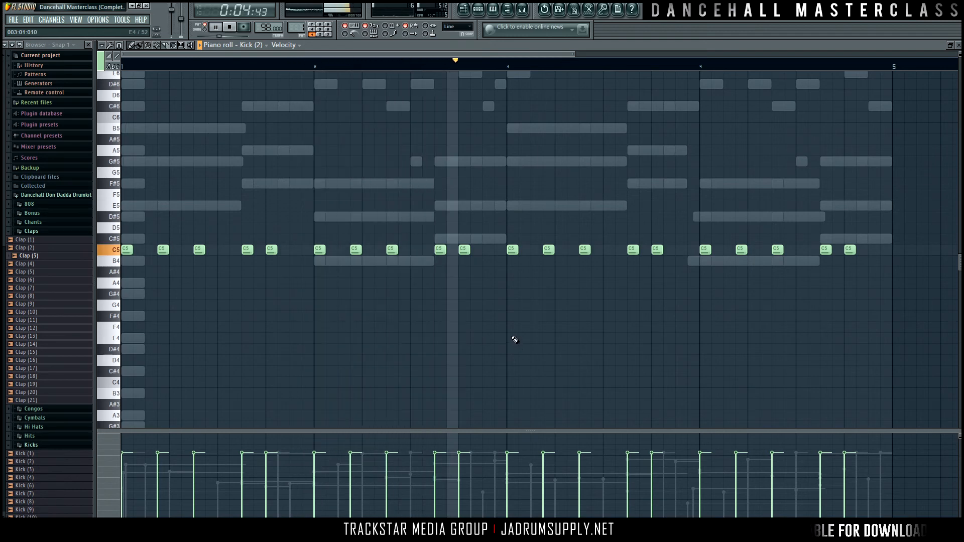
key(space)
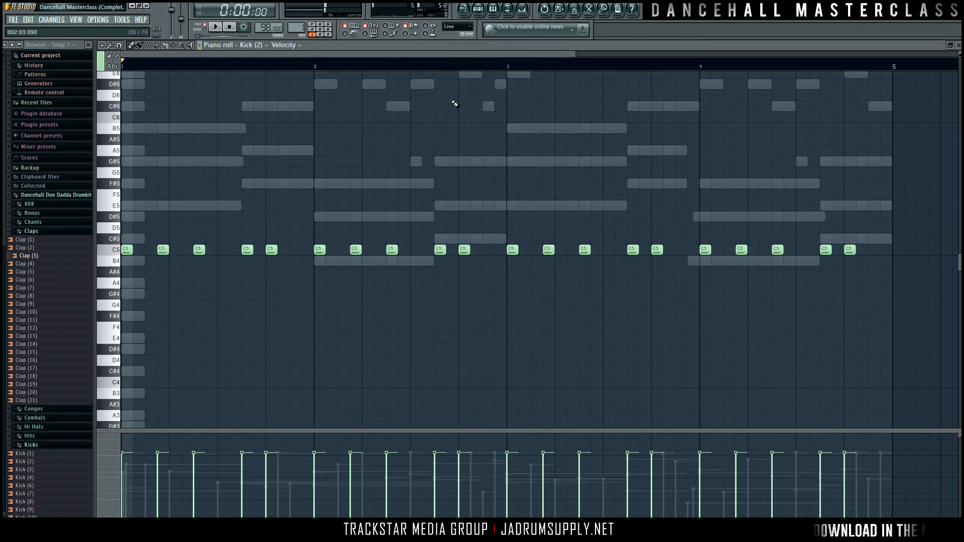
Step: Move the last Kick (2) note of bar 2 two steps later, to step 15, and play from that bar
click(403, 68)
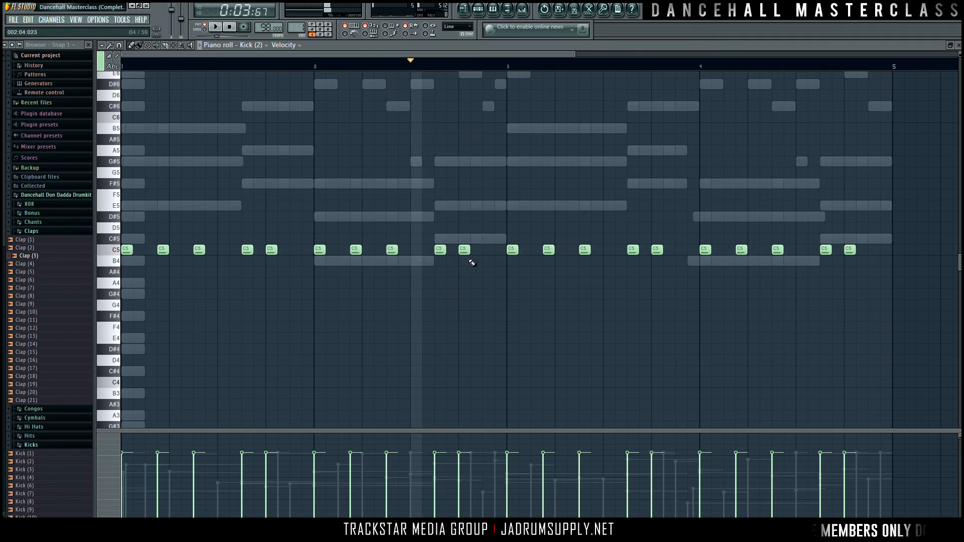
drag(464, 253, 487, 252)
key(space)
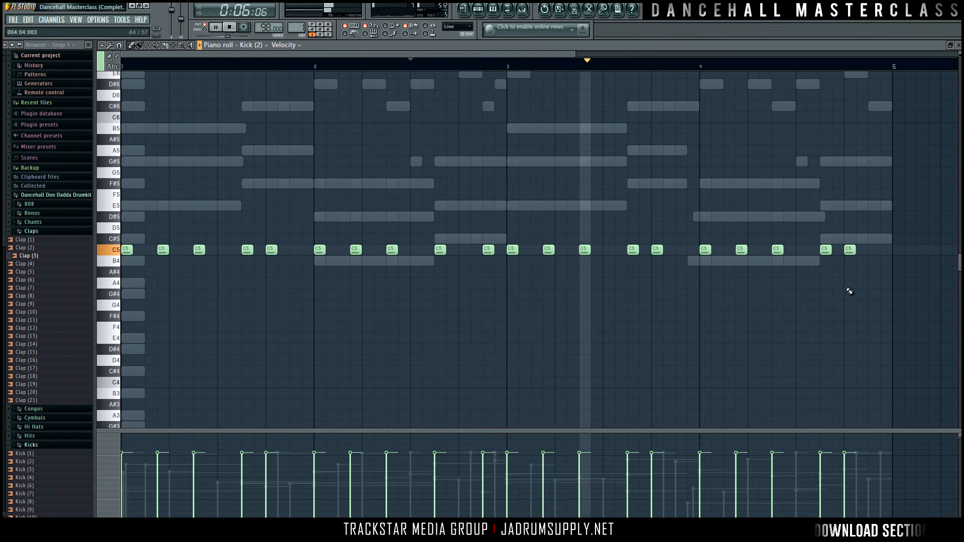
Step: Move the last Kick (2) note of bar 4 to step 15, add a kick on step 16, and play back the ending
drag(849, 250, 874, 251)
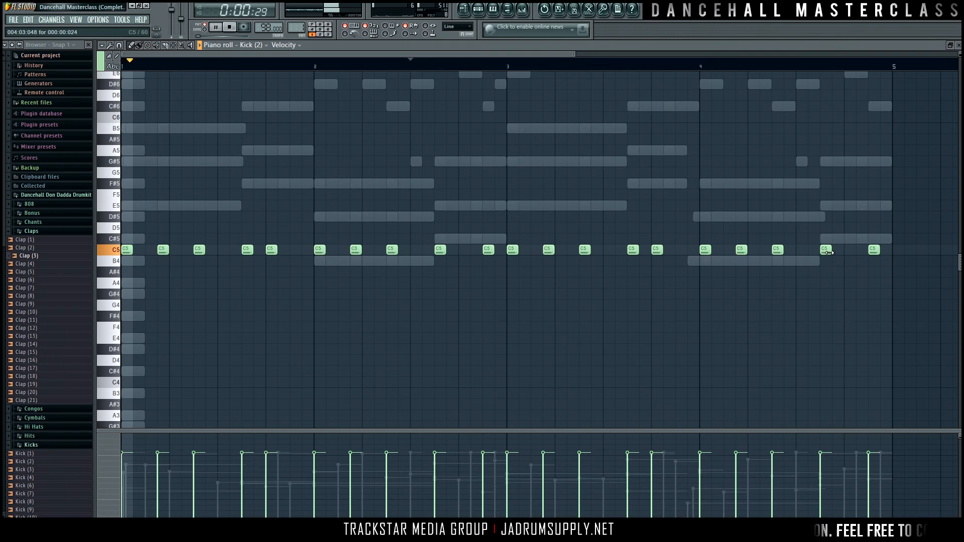
click(885, 250)
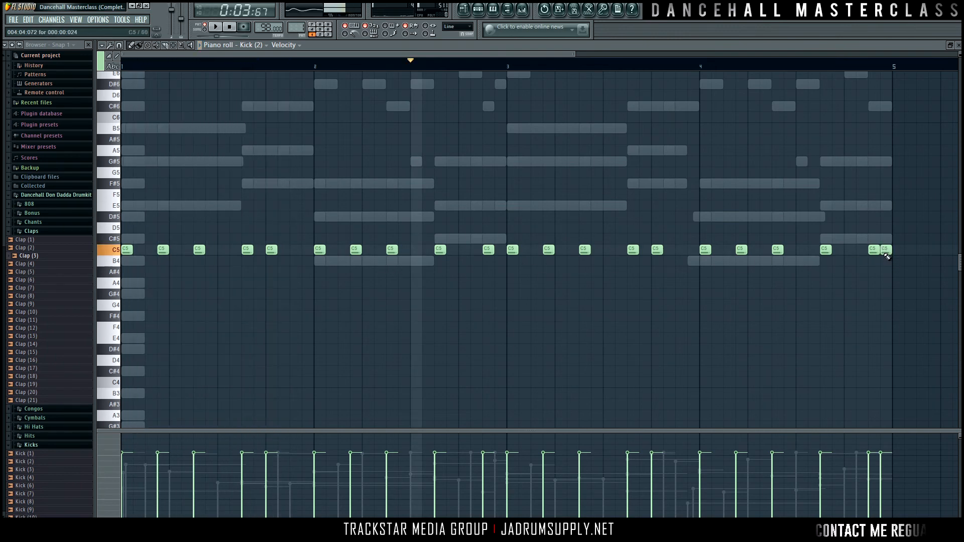
click(811, 62)
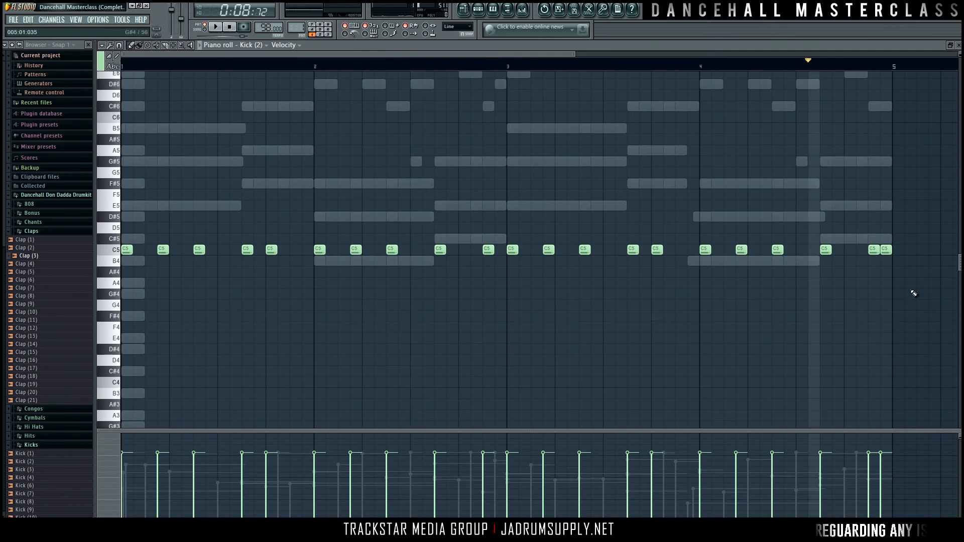
key(space)
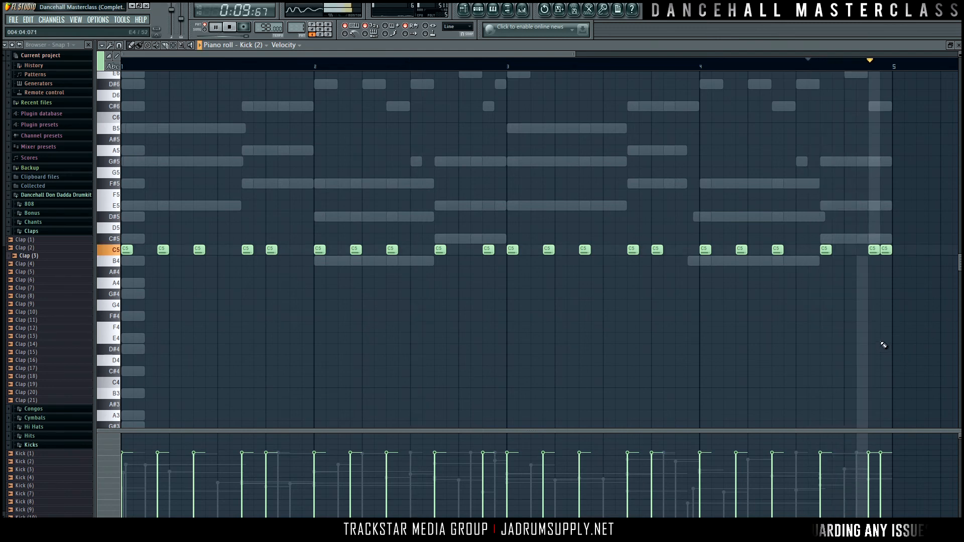
key(space)
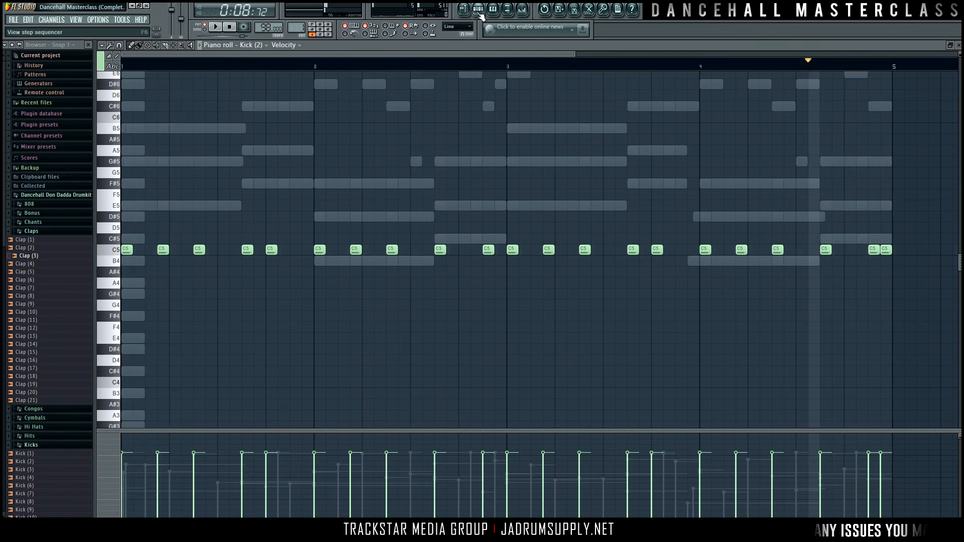
Step: Clone the Xpand!2 channel and place the clone below the Clap (3) channel
click(478, 9)
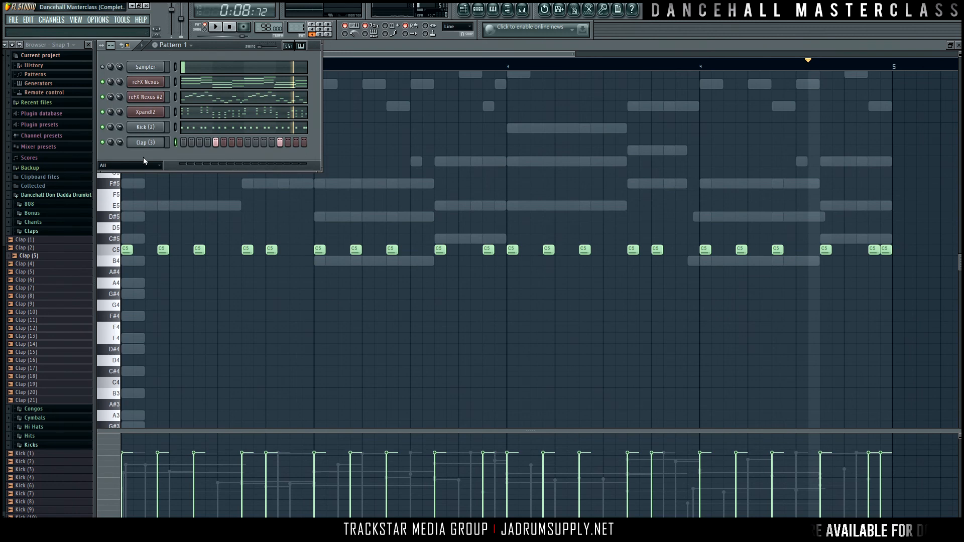
right_click(163, 111)
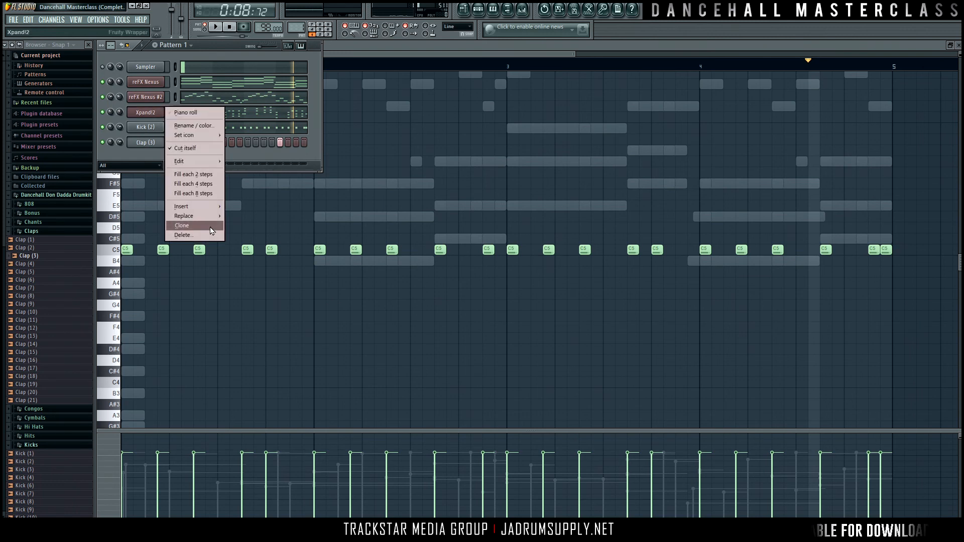
click(181, 226)
click(175, 132)
key(alt+Down)
key(alt+Down)
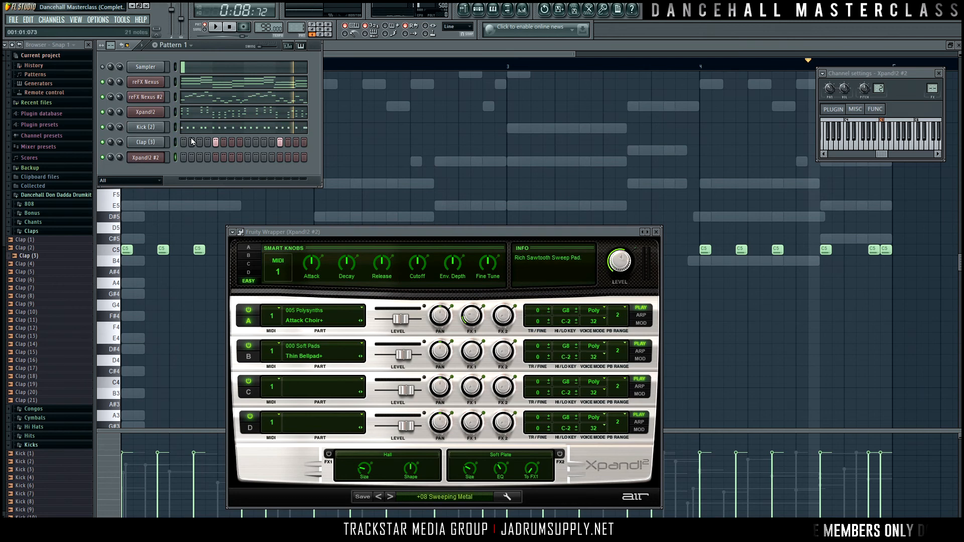
Step: Copy the notes of the original Xpand!2 channel into the cloned Xpand!2 #2 channel
drag(422, 233, 539, 98)
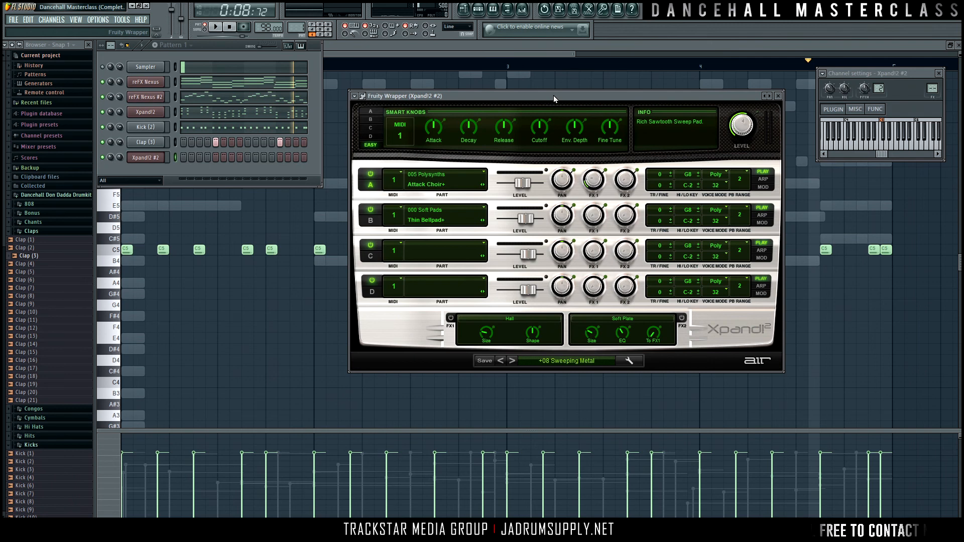
click(175, 113)
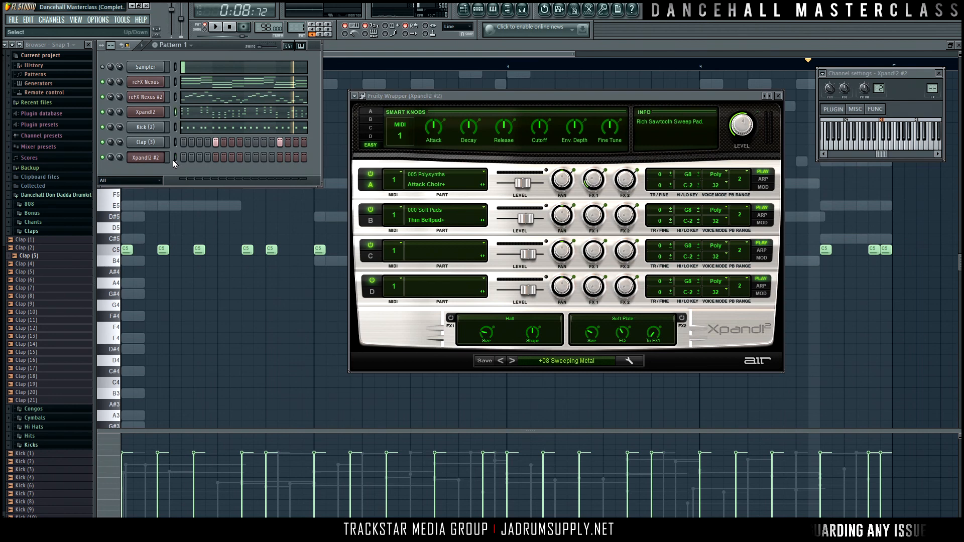
key(ctrl+v)
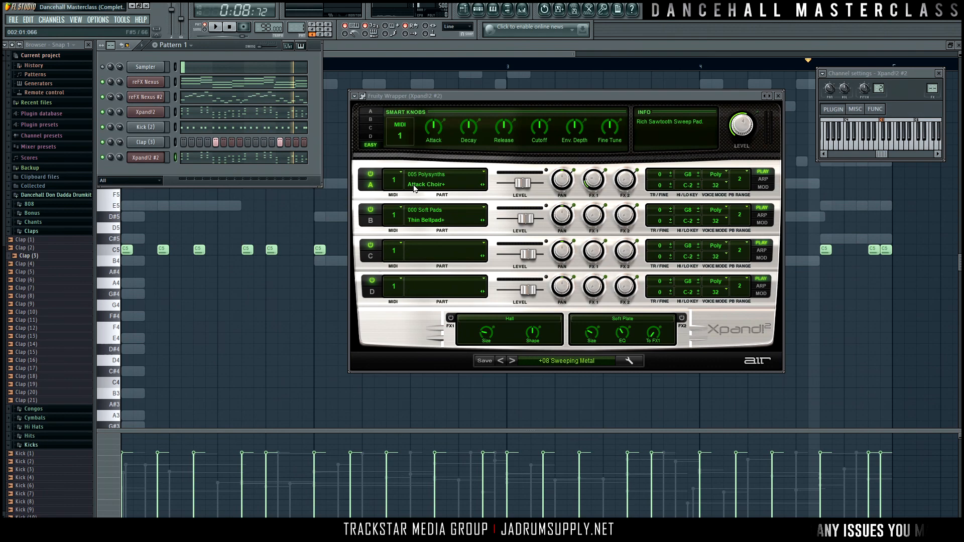
Step: Load the polysynth preset +52 Simply Nice in Xpand!2 #2 and solo its channel for playback
click(570, 360)
mouse_move(562, 356)
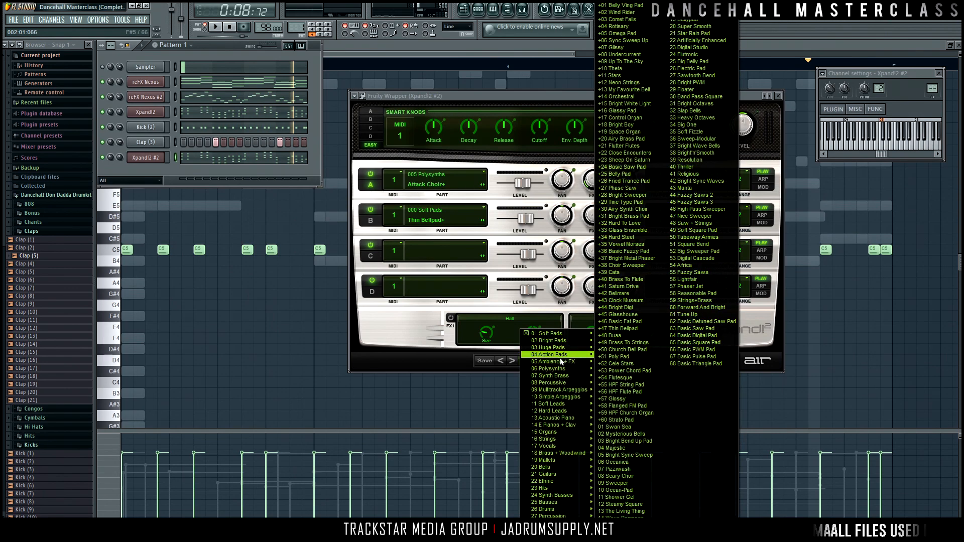
click(620, 365)
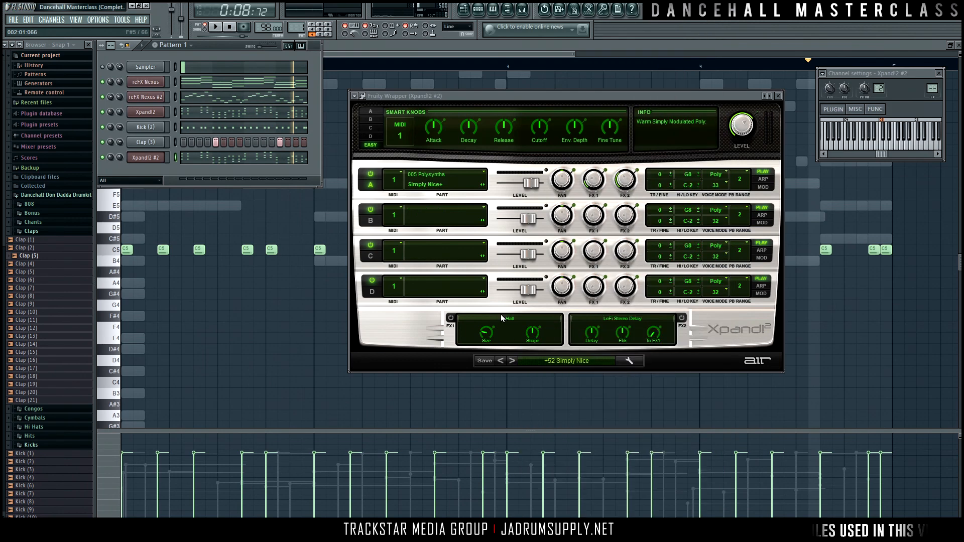
right_click(103, 156)
key(space)
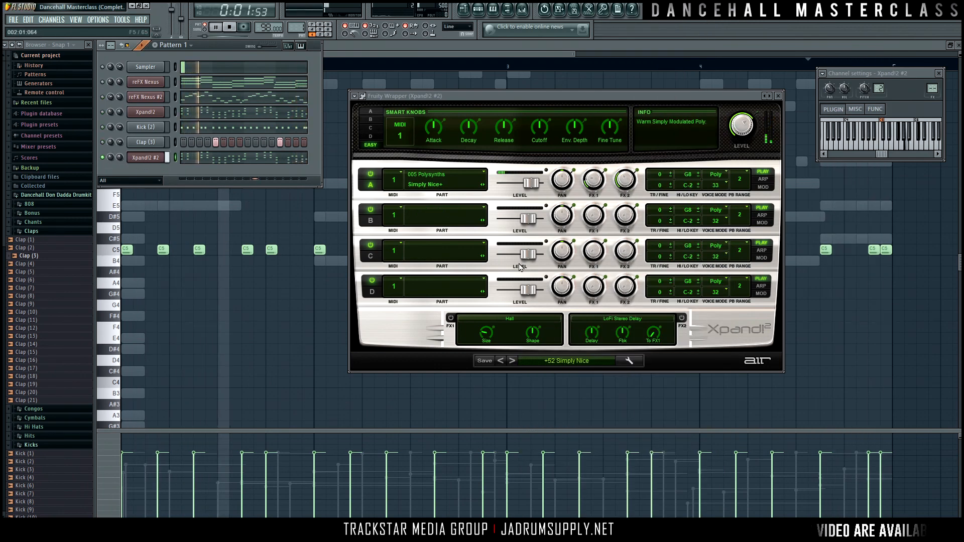
Step: Switch Xpand!2 #2 to the preset +55 Thick N Classic, unsolo it, and set its channel volume to about 41% during playback
click(511, 361)
click(512, 361)
click(513, 361)
key(space)
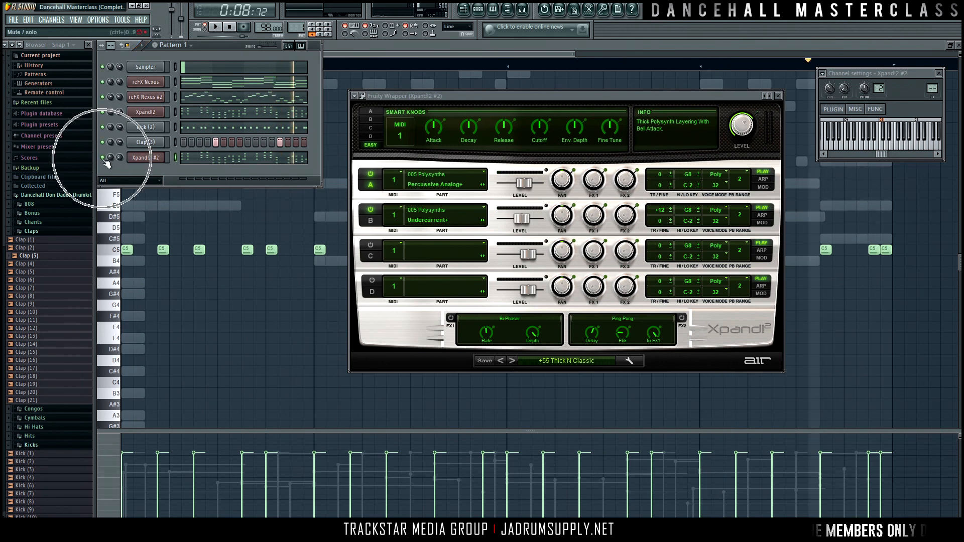
key(space)
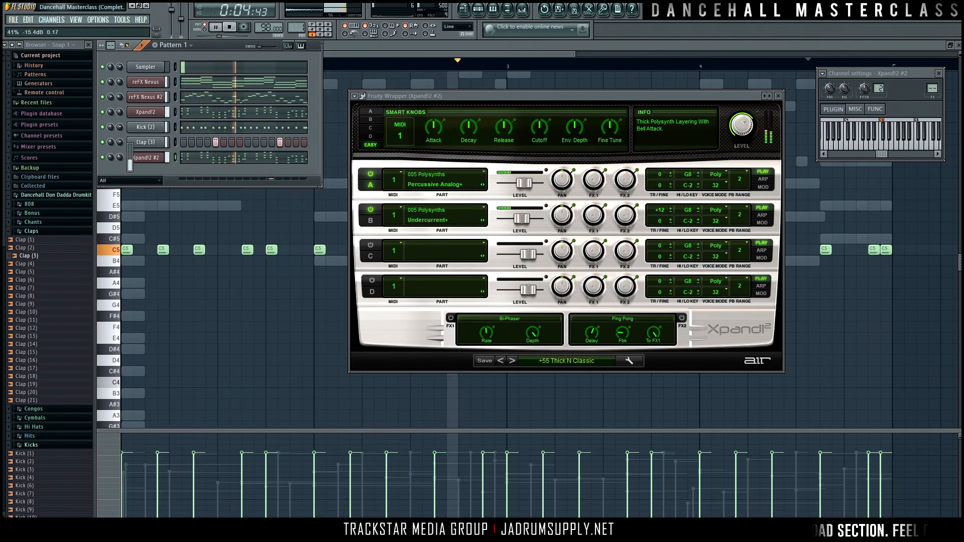
key(space)
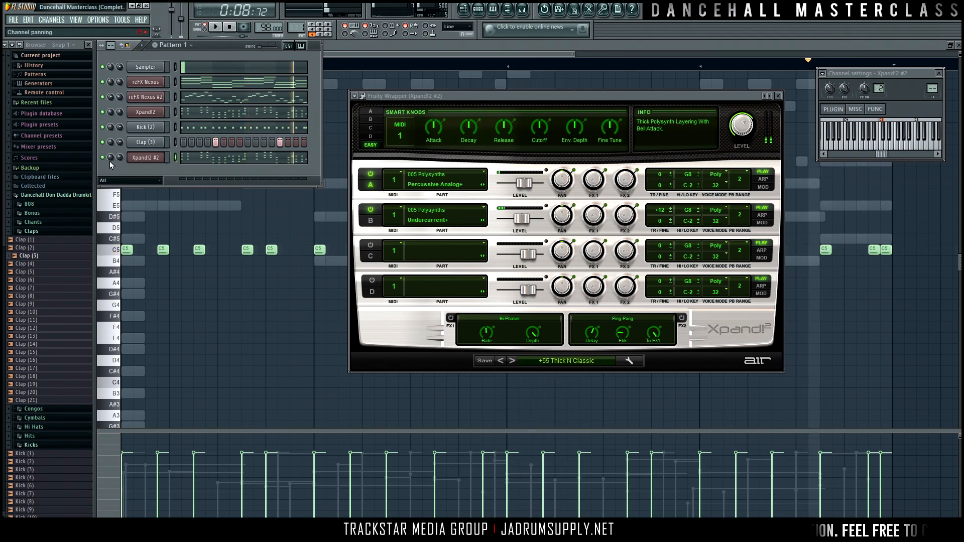